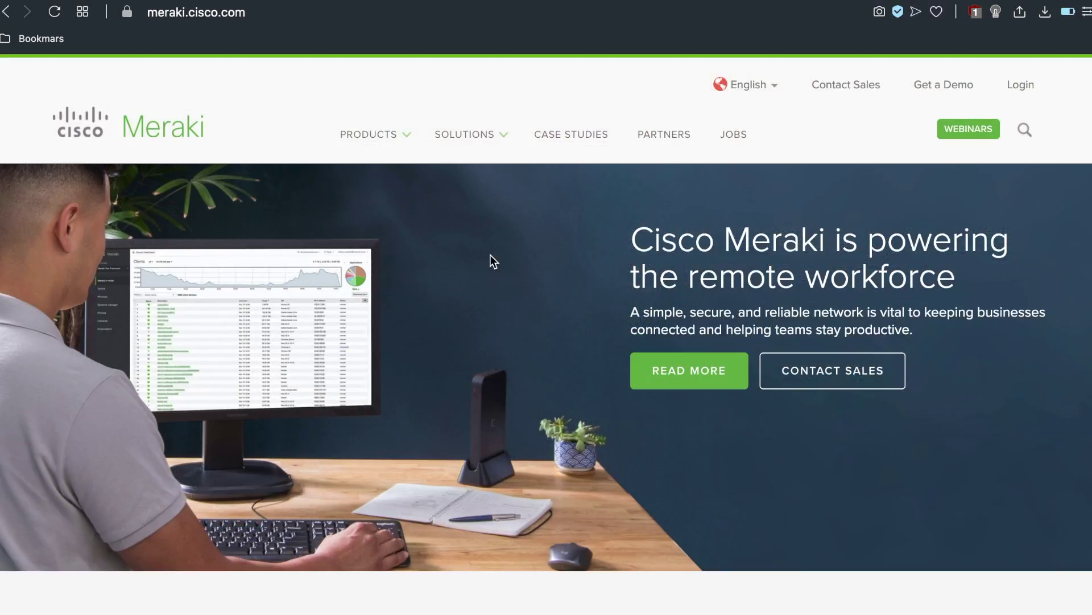
Open the Security & SD-WAN product page from the site's Products menu.
mouse_move(402, 138)
left_click(383, 222)
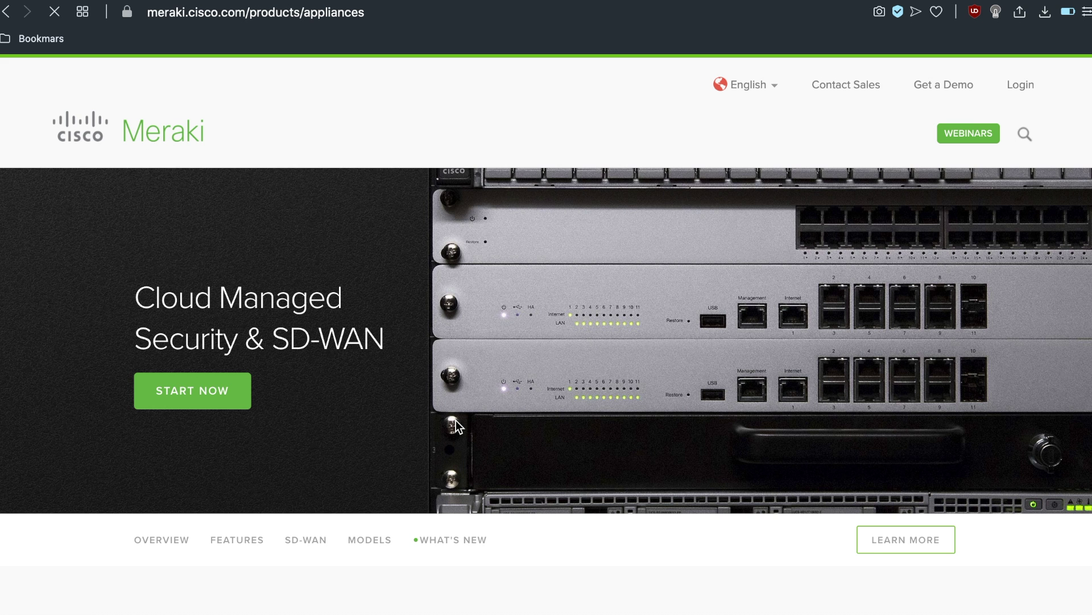
Scroll down through the Cloud Managed Security & SD-WAN product page.
scroll(456, 420, "down", 5)
scroll(456, 420, "down", 5)
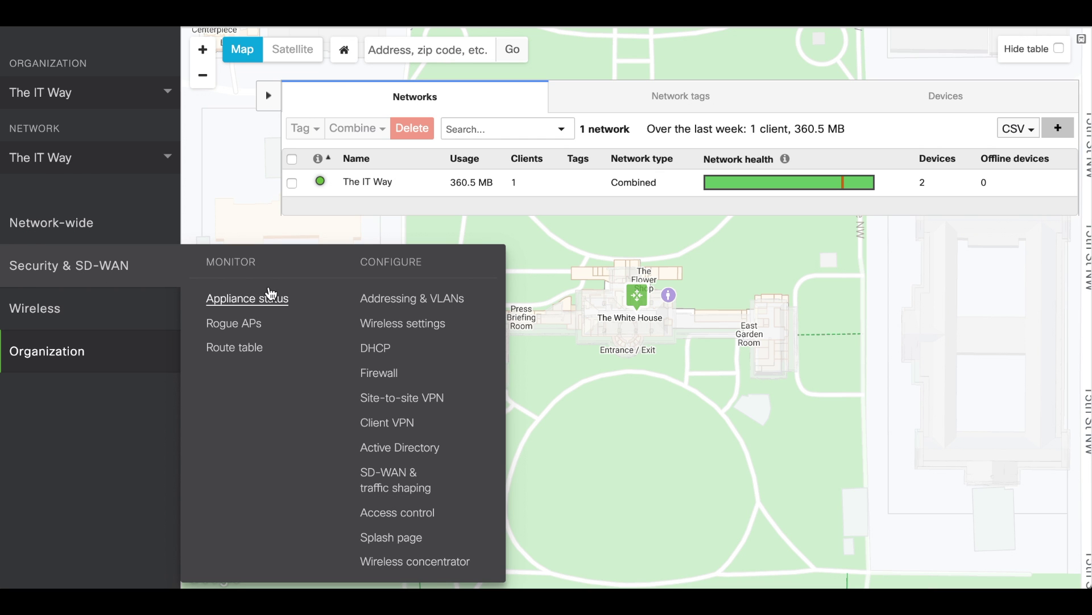
Open The IT Appliance's status page and start renaming it with the pencil icon.
left_click(272, 294)
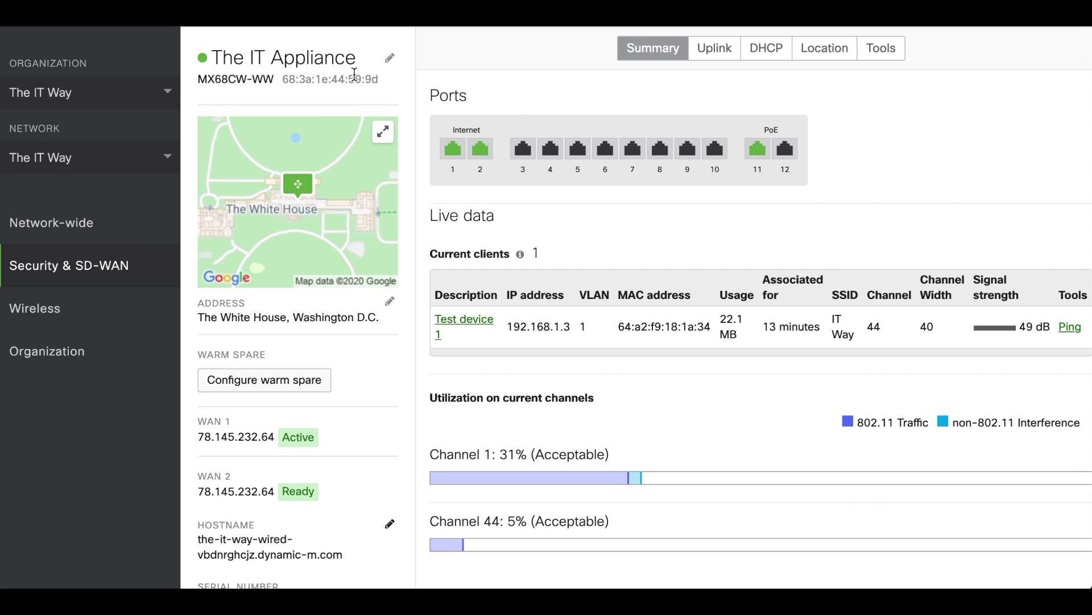
left_click_drag(223, 57, 355, 57)
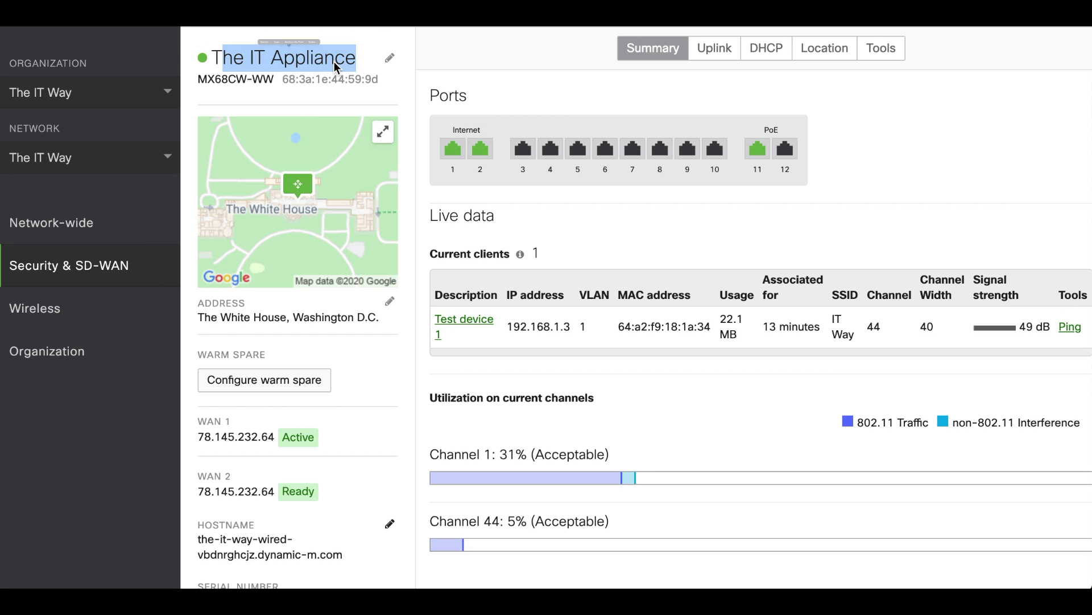
left_click(338, 67)
left_click(390, 58)
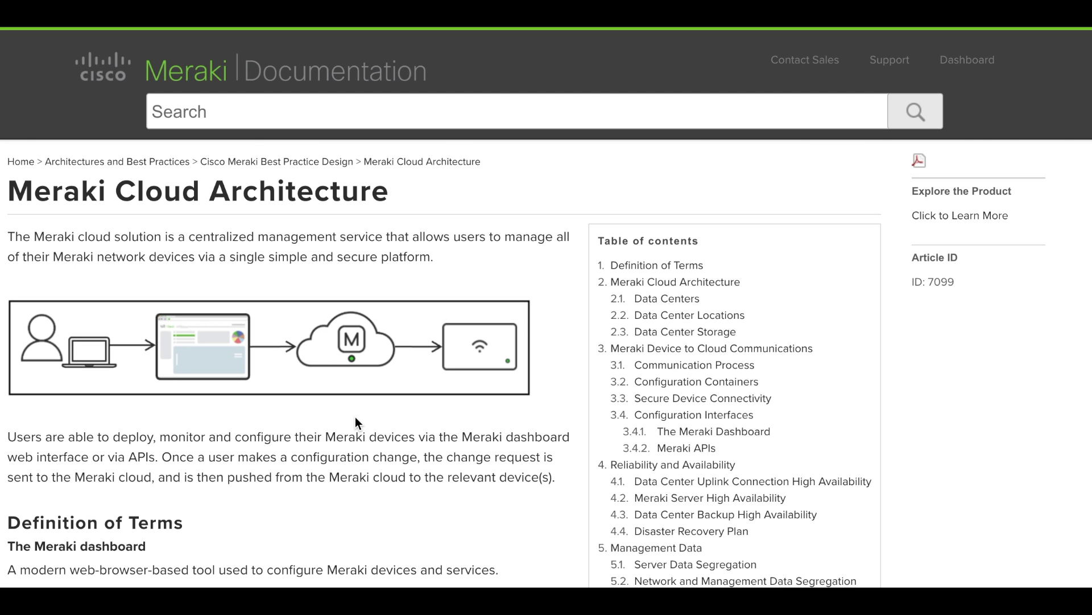
scroll(355, 421, "down", 5)
scroll(355, 422, "down", 12)
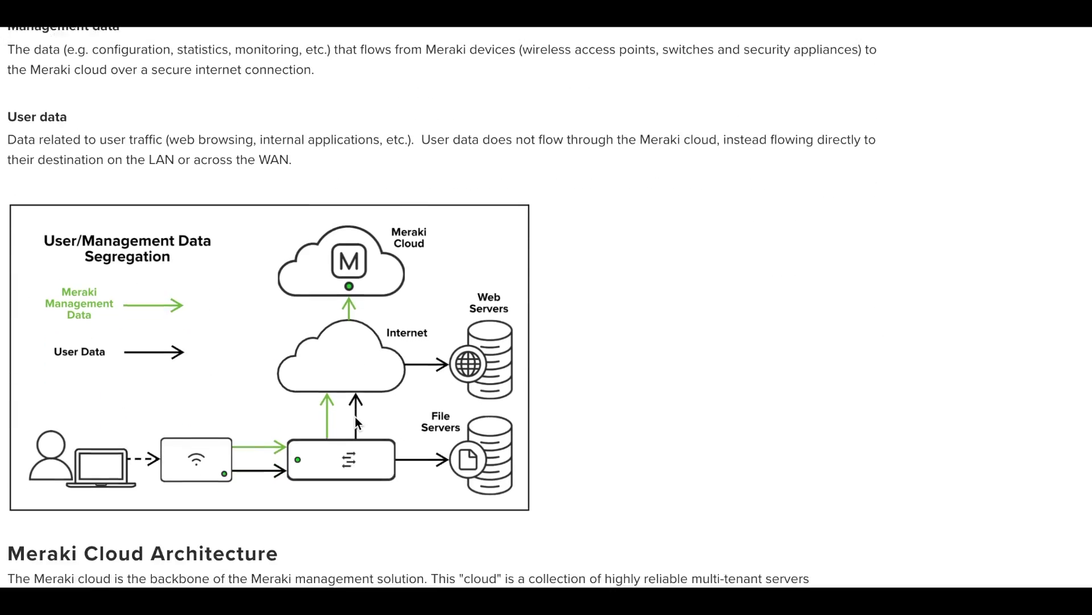
scroll(355, 421, "down", 1)
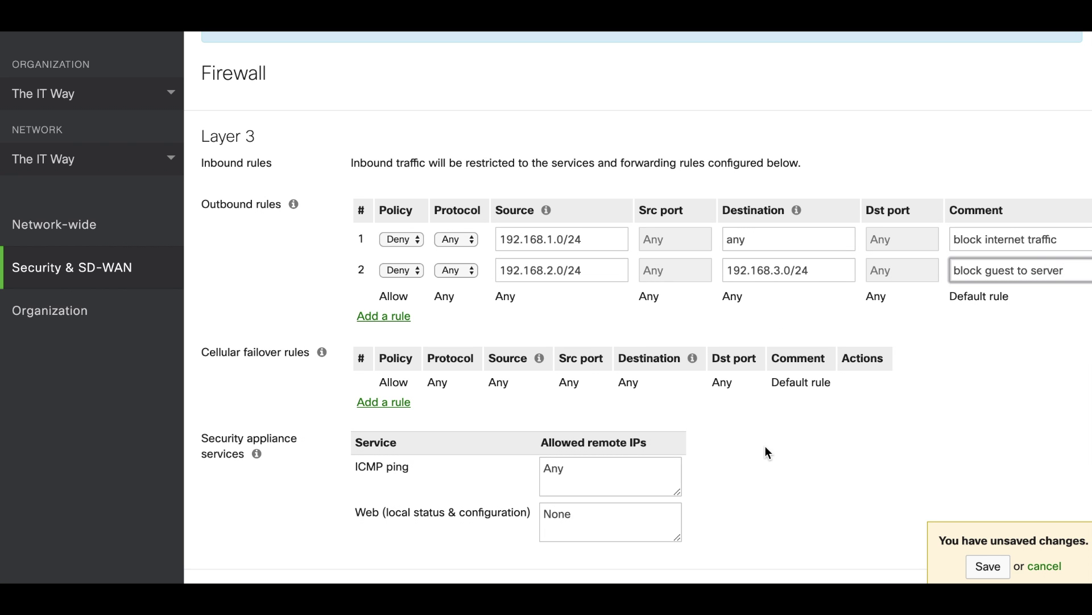
Add a Layer 7 rule denying Social web & photo sharing with All subcategories, and save.
scroll(765, 452, "down", 5)
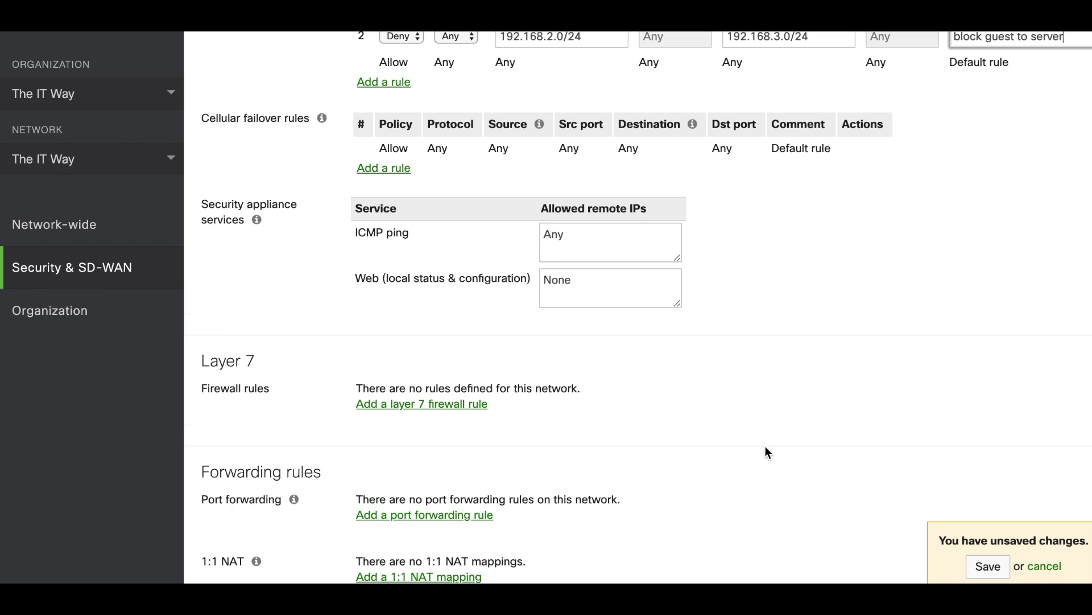
left_click(407, 376)
left_click(476, 397)
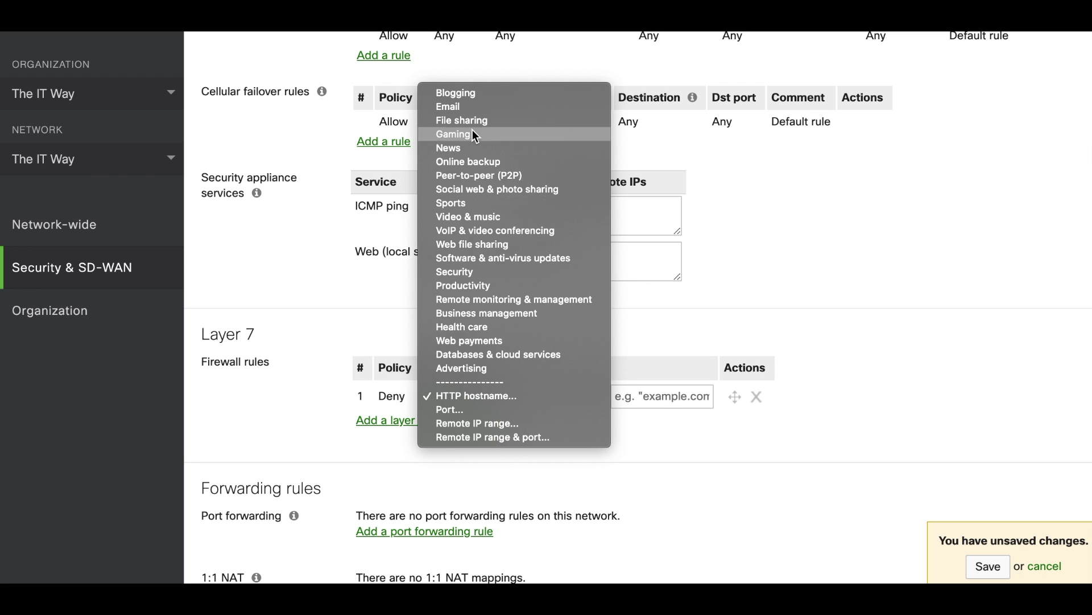
left_click(489, 193)
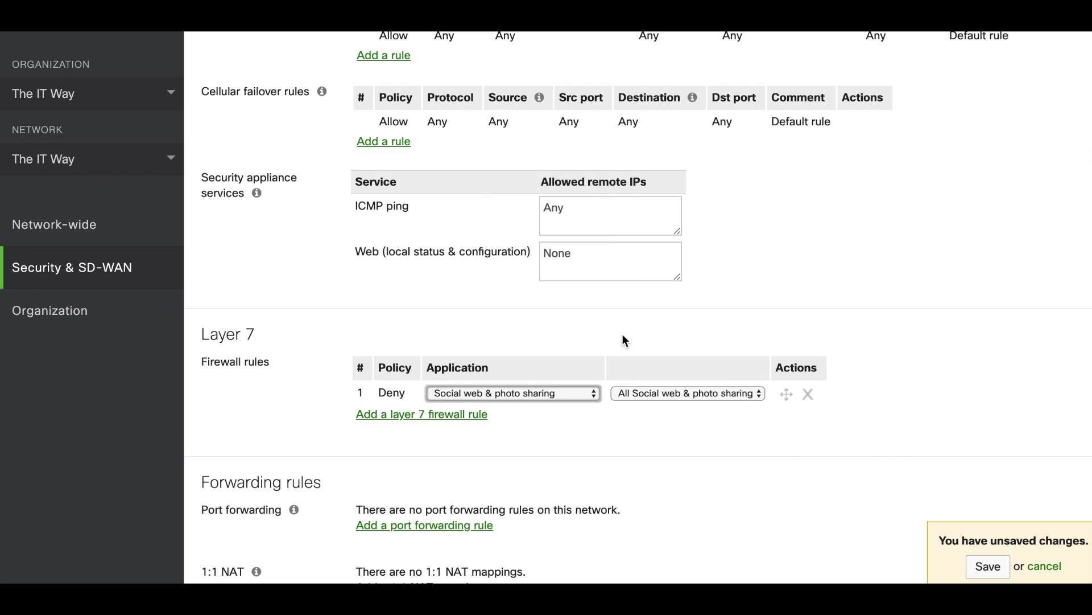
left_click(686, 393)
left_click(650, 329)
left_click(987, 566)
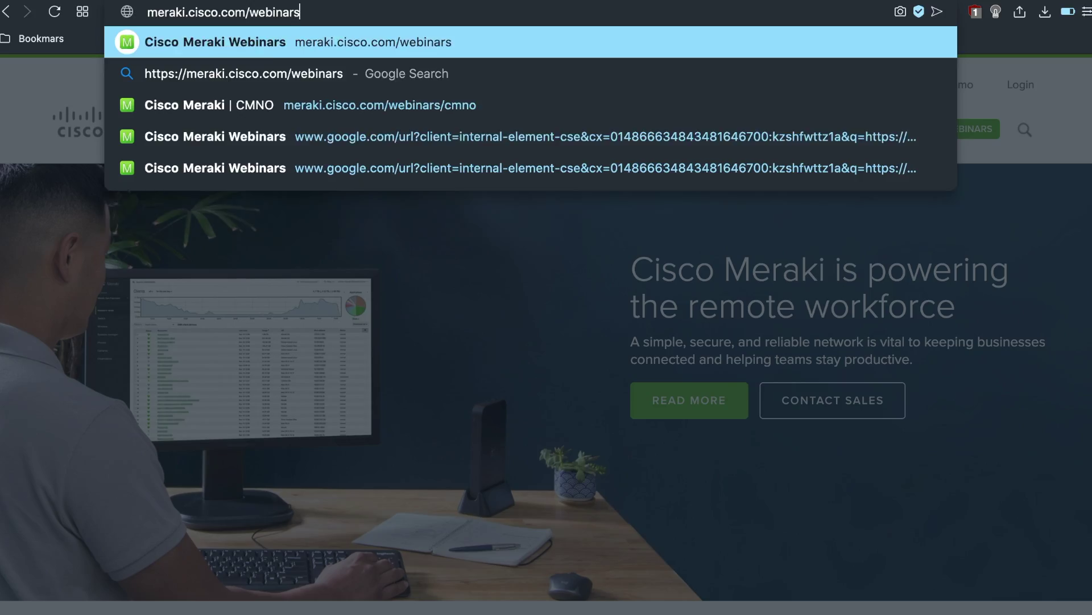
Load meraki.cisco.com/webinars and scroll down to the Featured webinars section.
key("Return")
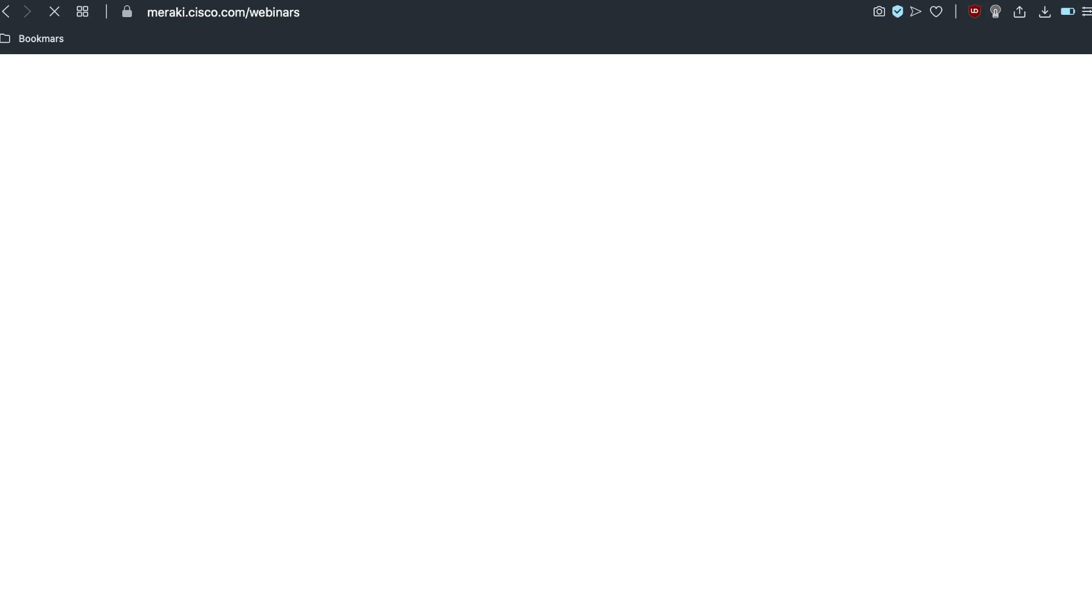
scroll(273, 183, "down", 2)
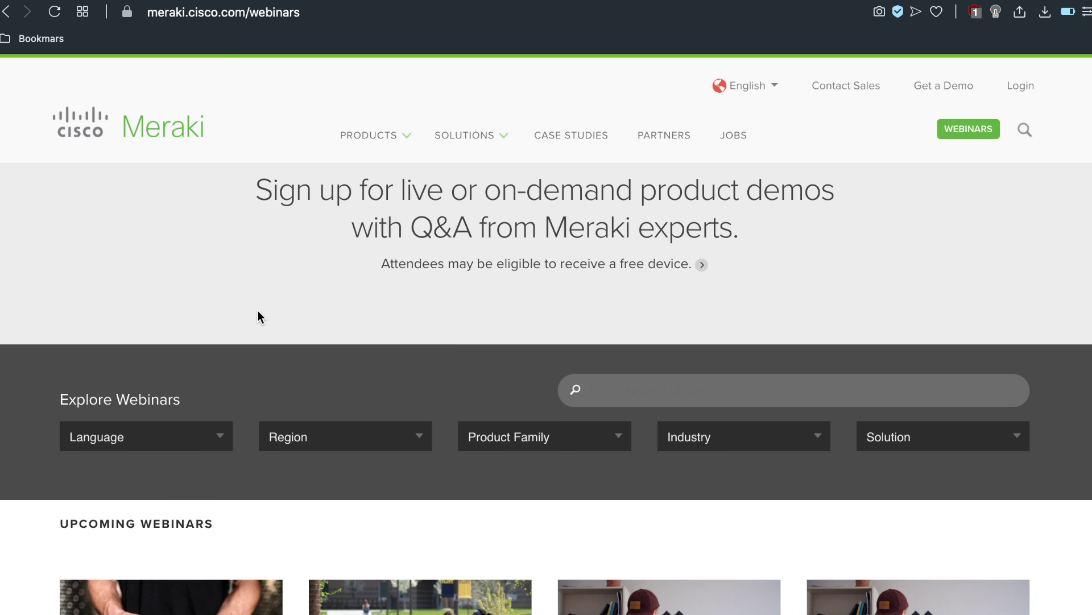
scroll(259, 311, "down", 10)
scroll(287, 310, "down", 7)
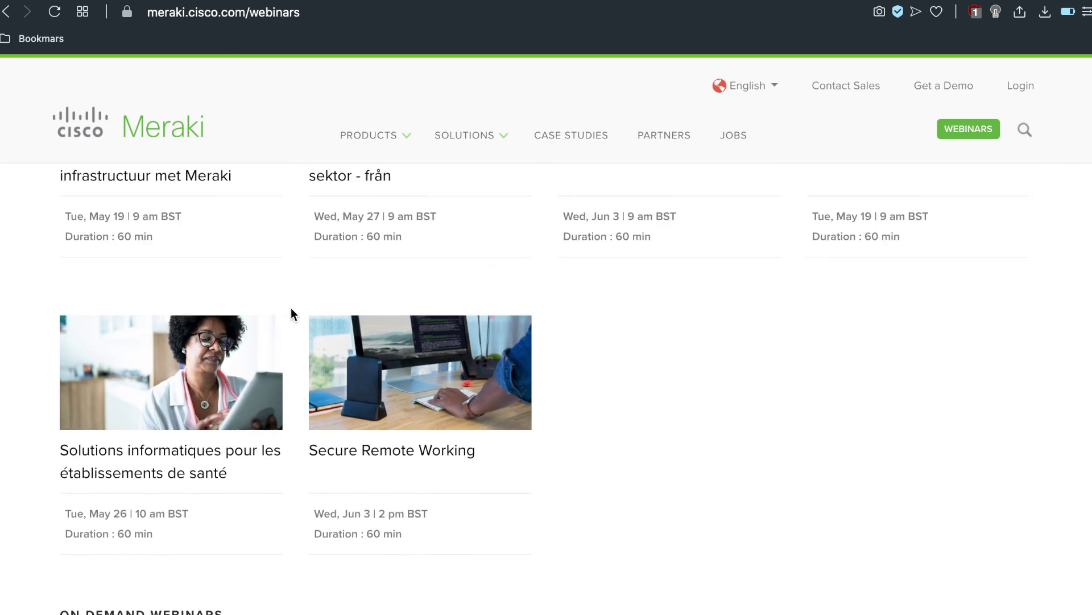
scroll(297, 310, "down", 6)
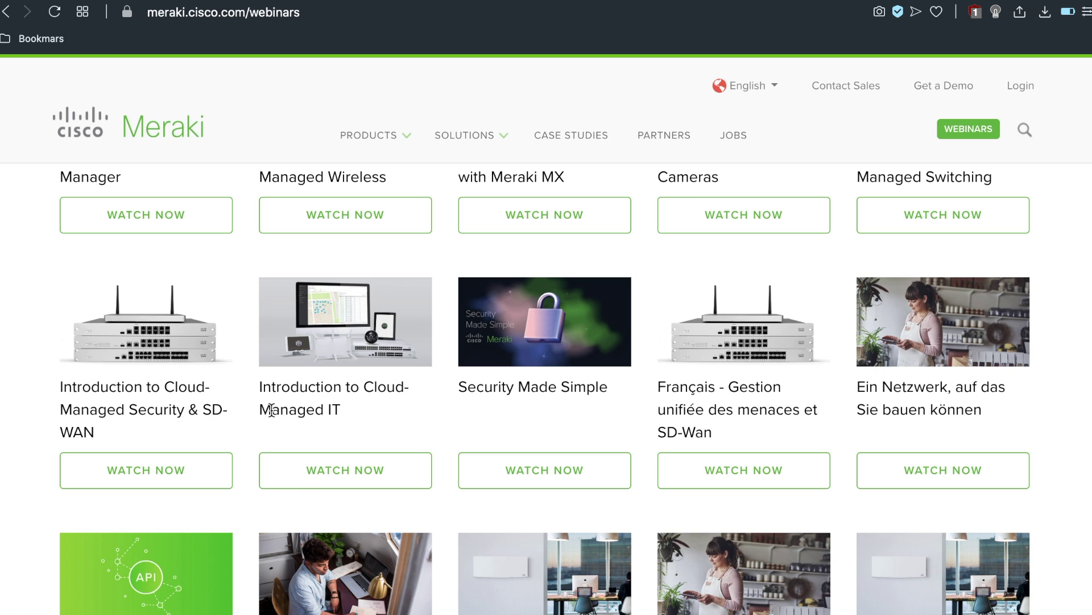
scroll(840, 459, "down", 3)
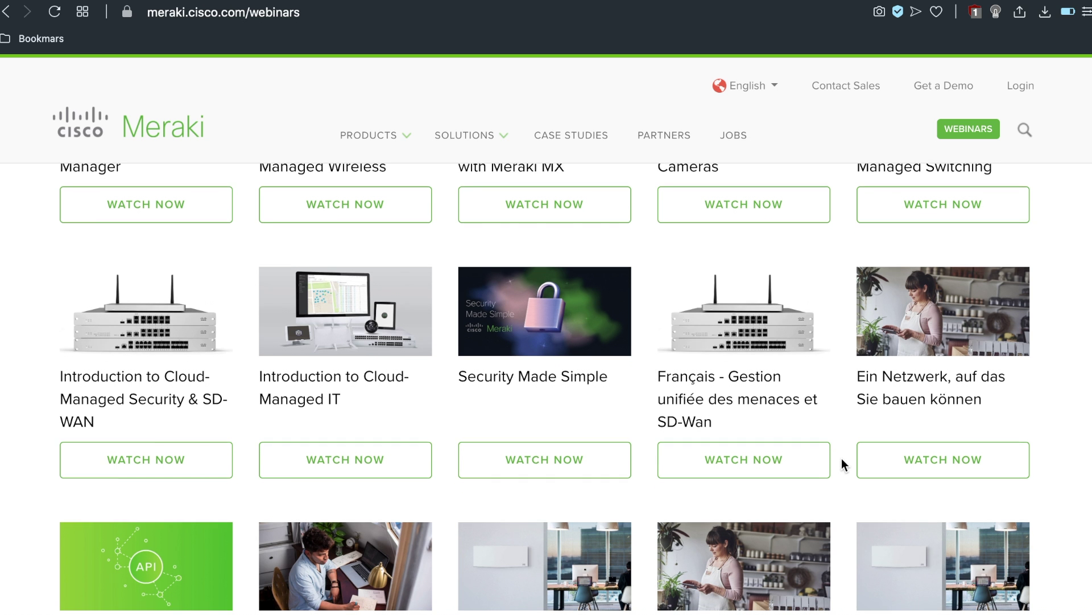
scroll(841, 456, "down", 3)
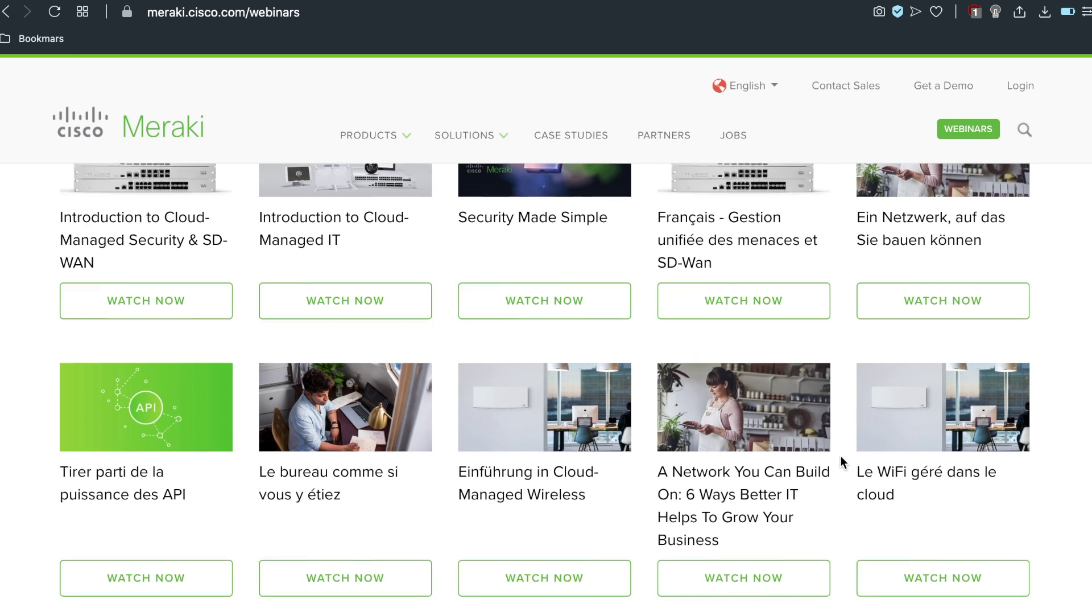
scroll(840, 459, "down", 4)
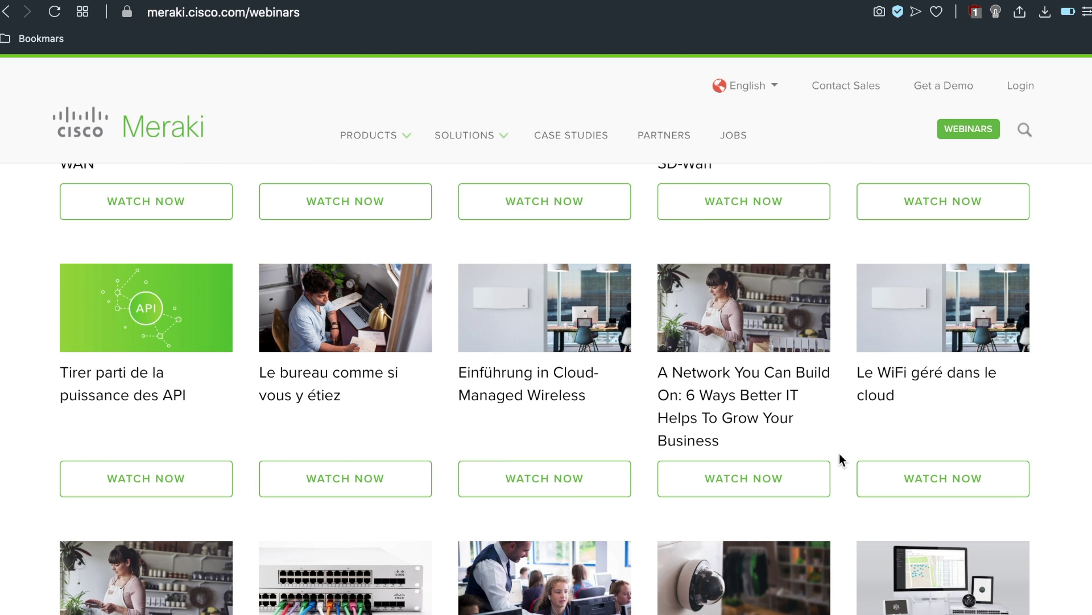
scroll(839, 459, "down", 6)
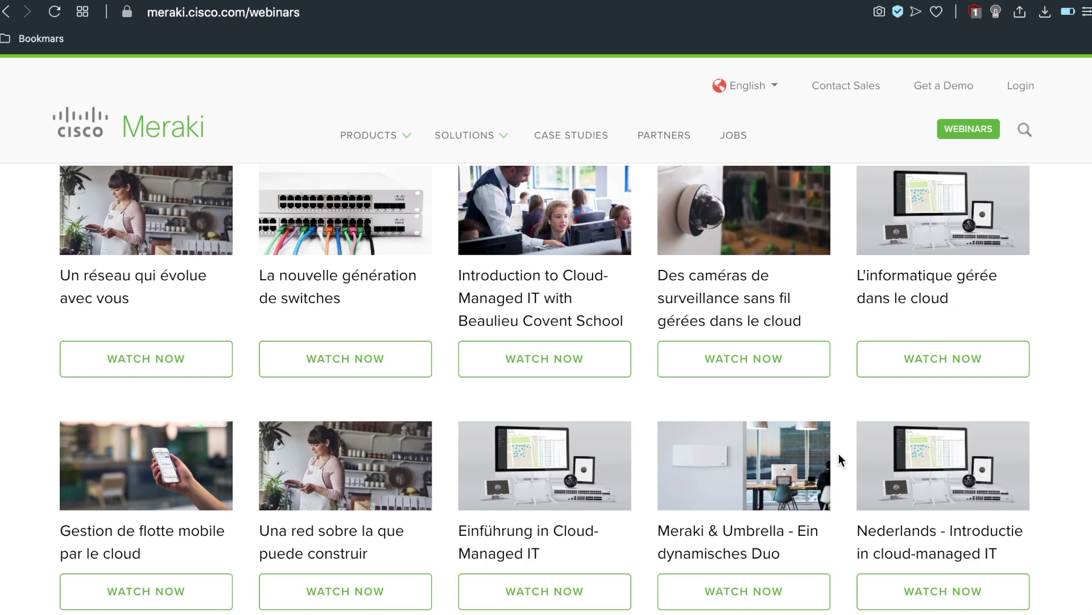
scroll(840, 458, "down", 5)
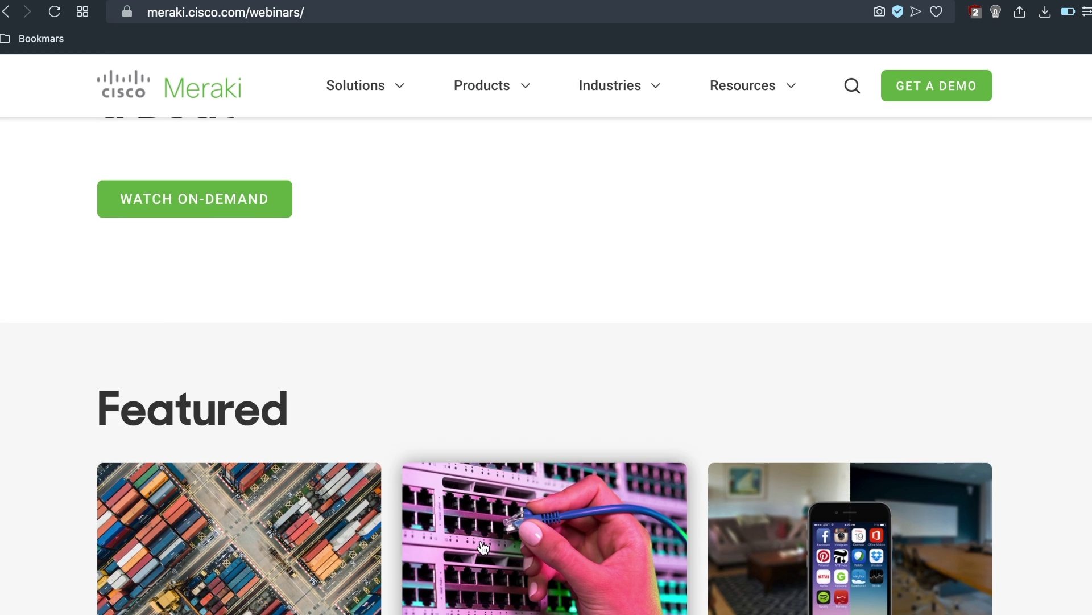
scroll(483, 547, "down", 6)
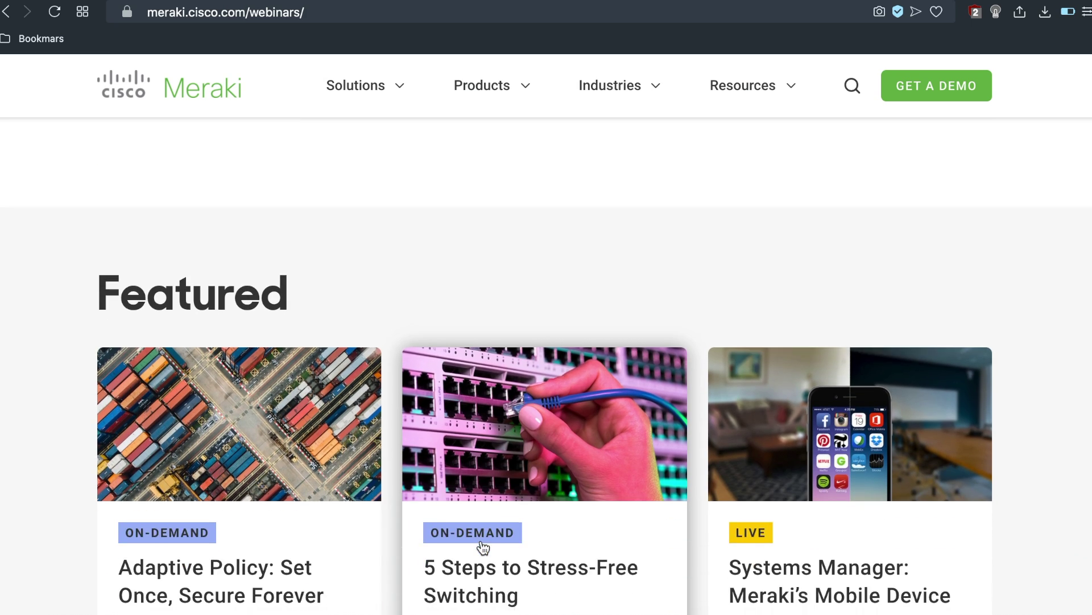
scroll(483, 547, "up", 2)
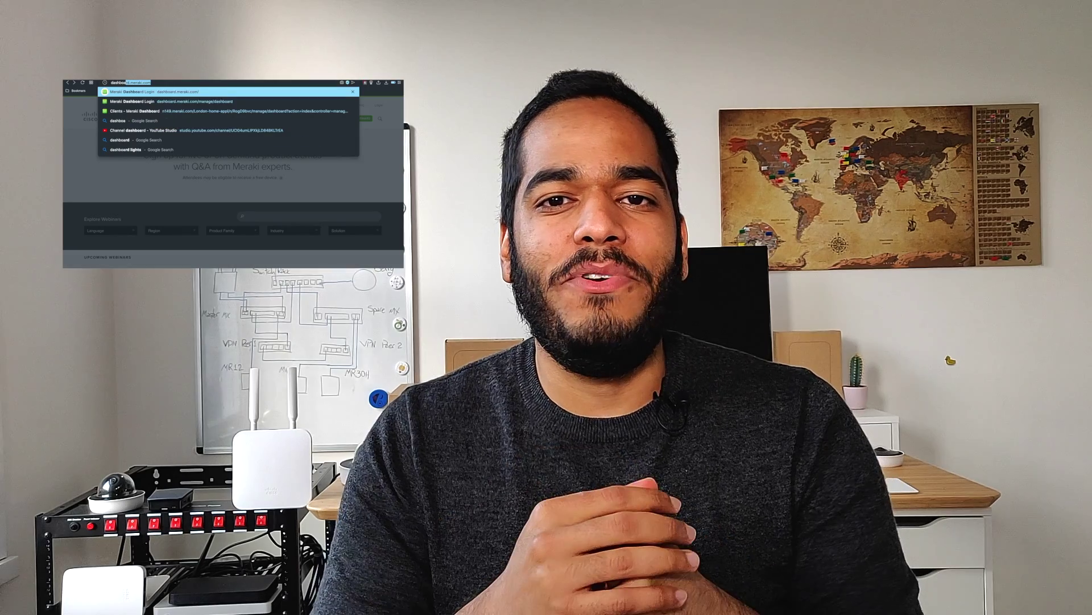
Load dashboard.meraki.com and proceed to the new-account region page with Europe selected.
key("Return")
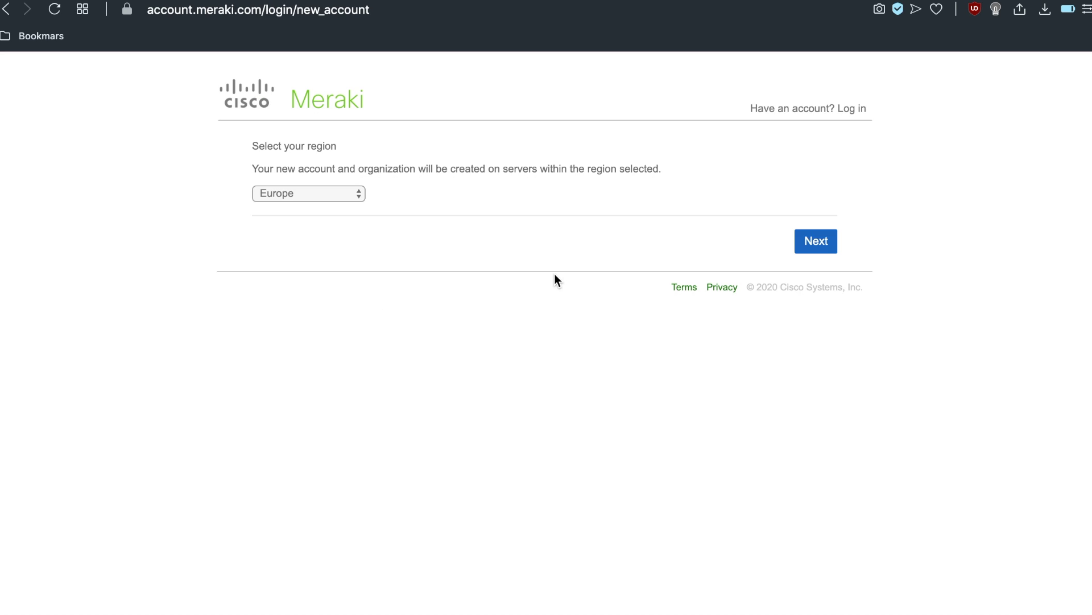
Keep Europe as the server region and continue to the account details form.
left_click(345, 193)
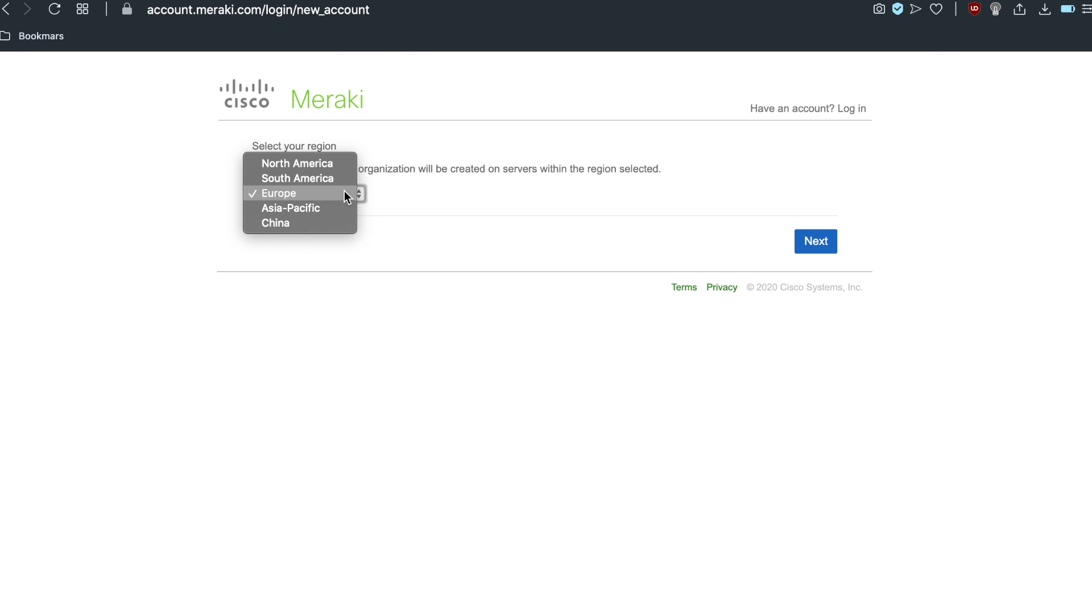
left_click(561, 230)
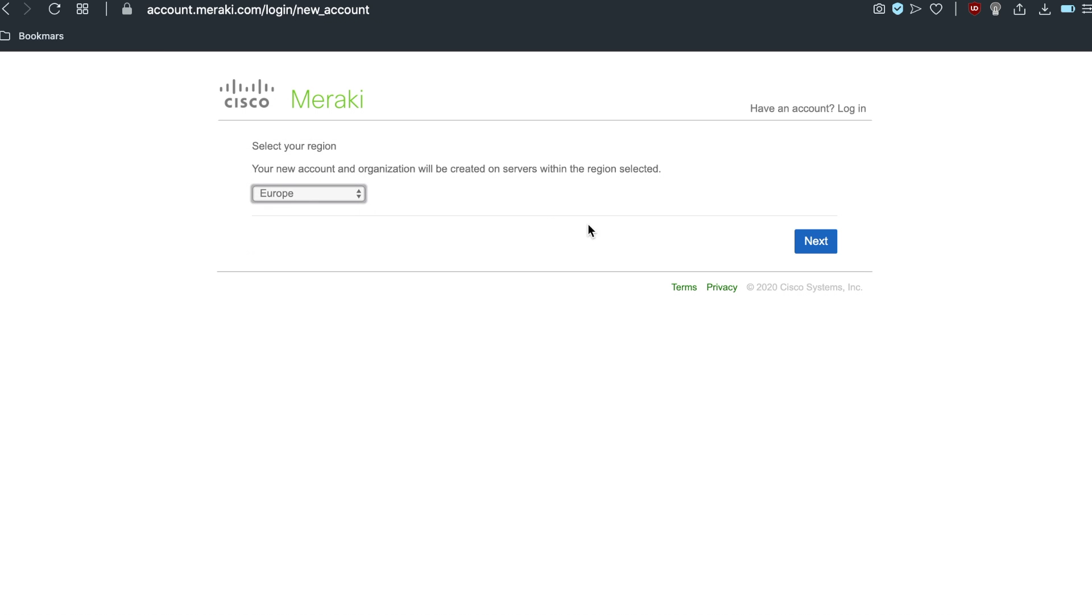
left_click(808, 251)
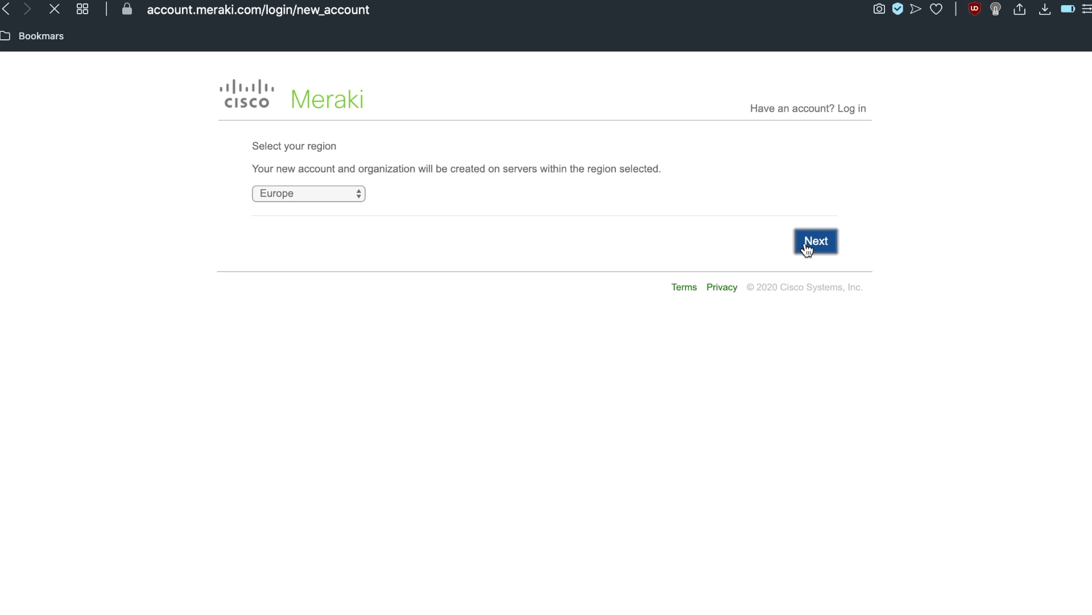
Enter the account e-mail, full name, password twice, and company name 'The IT Way'.
left_click(561, 178)
key("Tab")
key("Tab")
type("•••••••••••••")
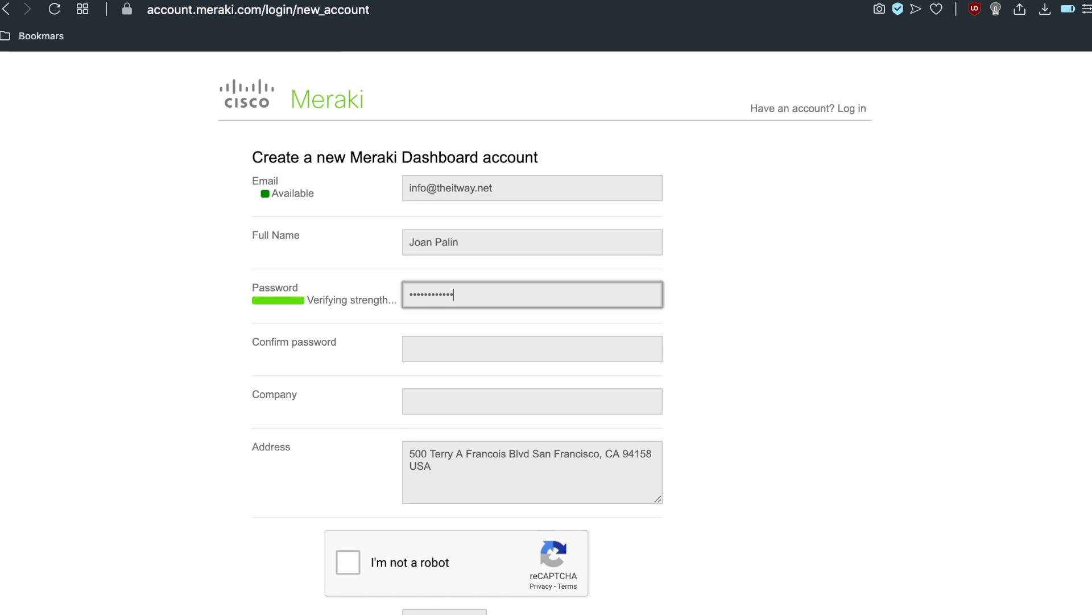
key("Tab")
type("•••••••••••••")
key("Tab")
type("The IT Way")
Tick the reCAPTCHA check and create the account.
left_click(348, 562)
scroll(285, 572, "down", 2)
left_click(434, 585)
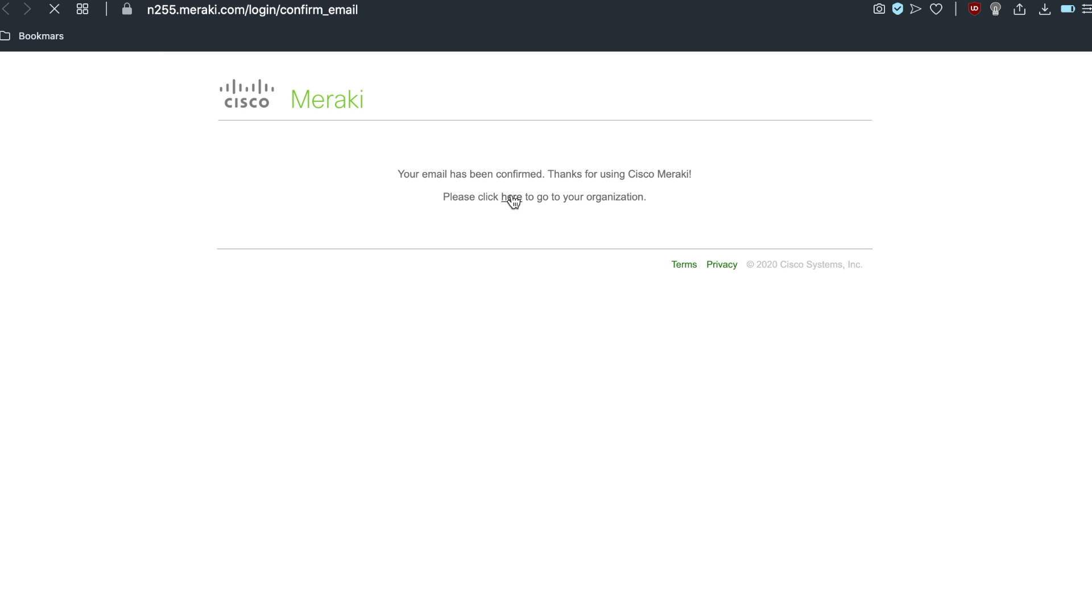
Go to the new organization's Inventory page and open Claim, ready to enter serial numbers.
left_click(512, 198)
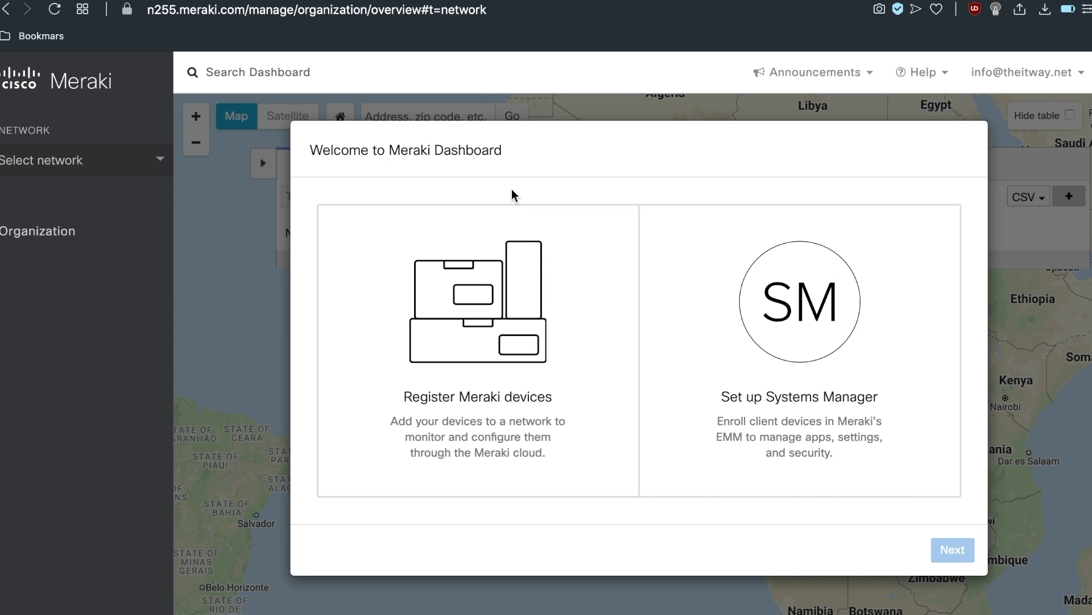
scroll(501, 195, "left", 5)
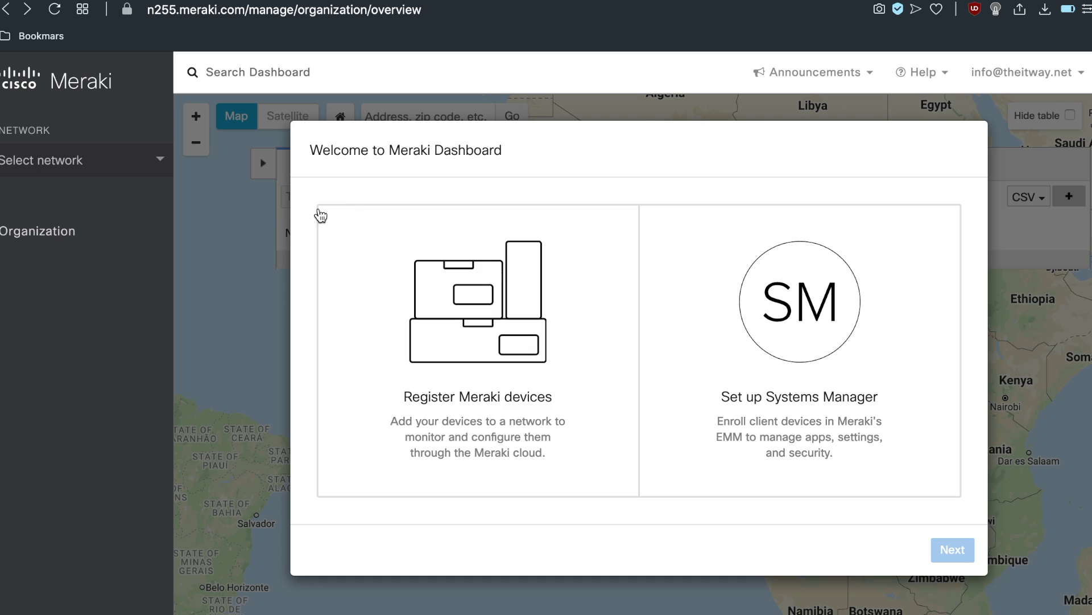
mouse_move(114, 231)
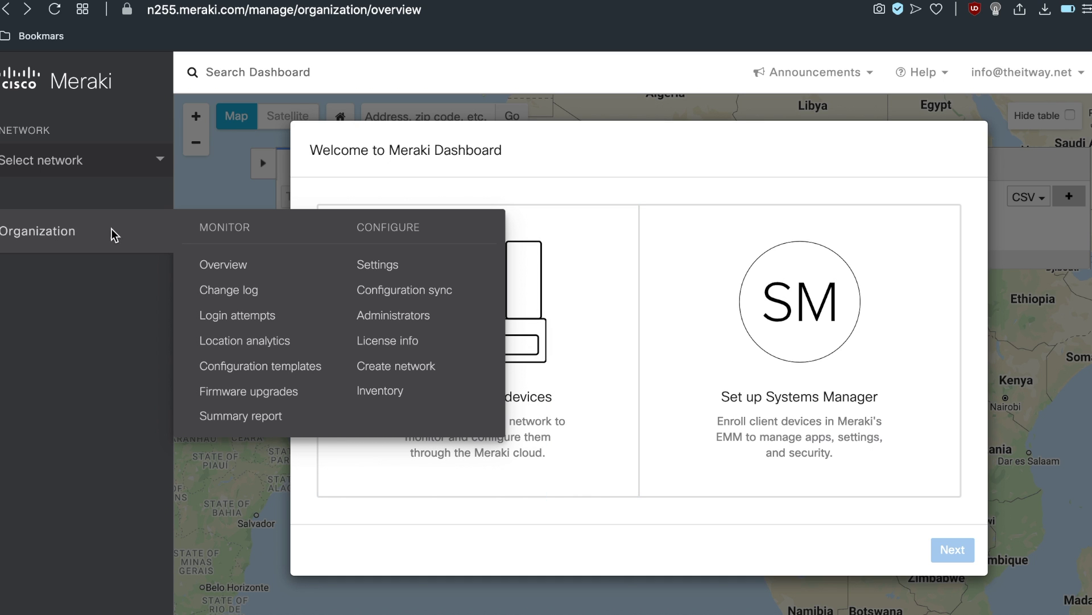
left_click(377, 393)
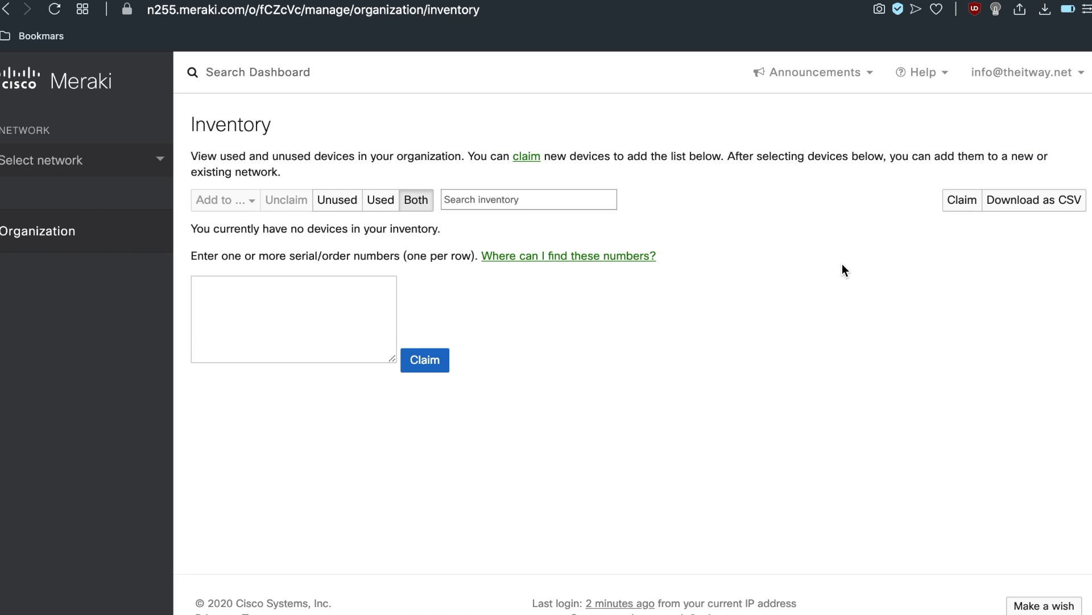
left_click(962, 199)
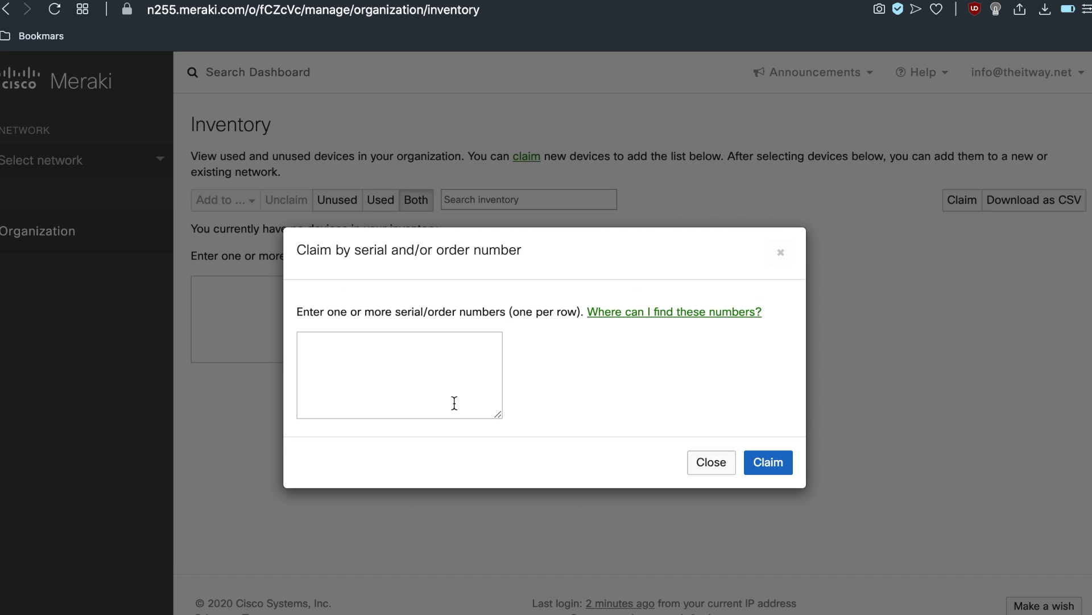
left_click(374, 373)
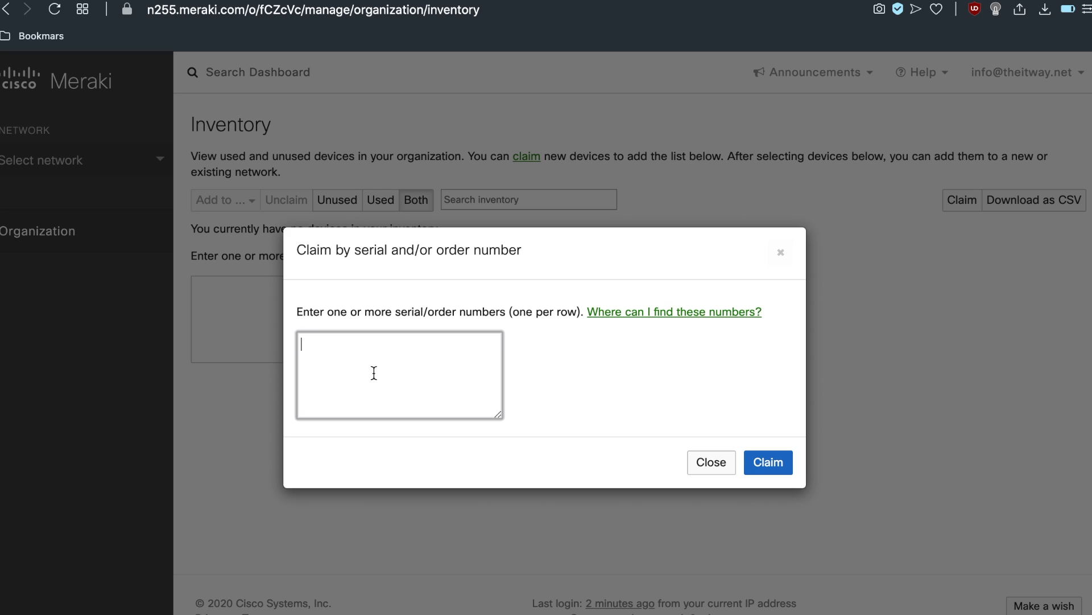